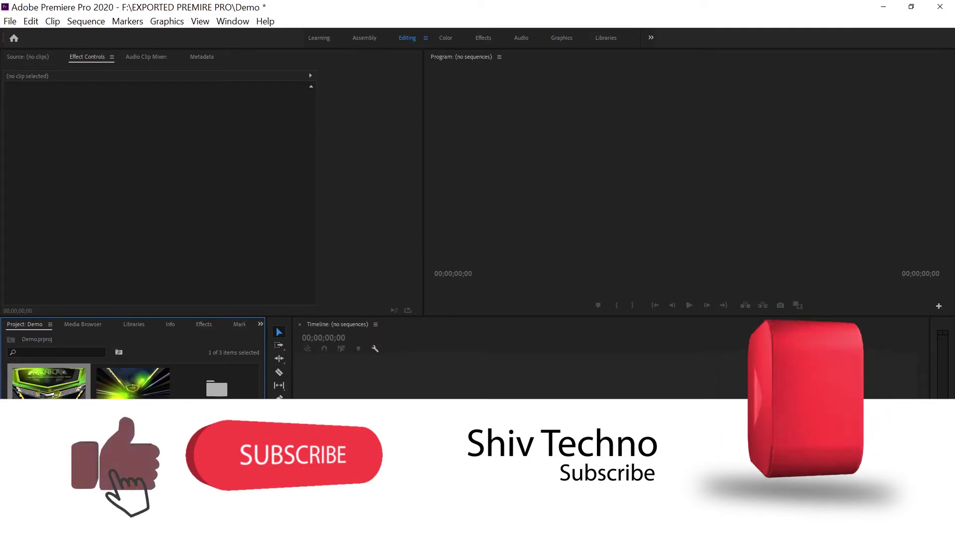
- Minimize the Premiere Pro Demo project window so the Windows desktop shows
double_click(51, 384)
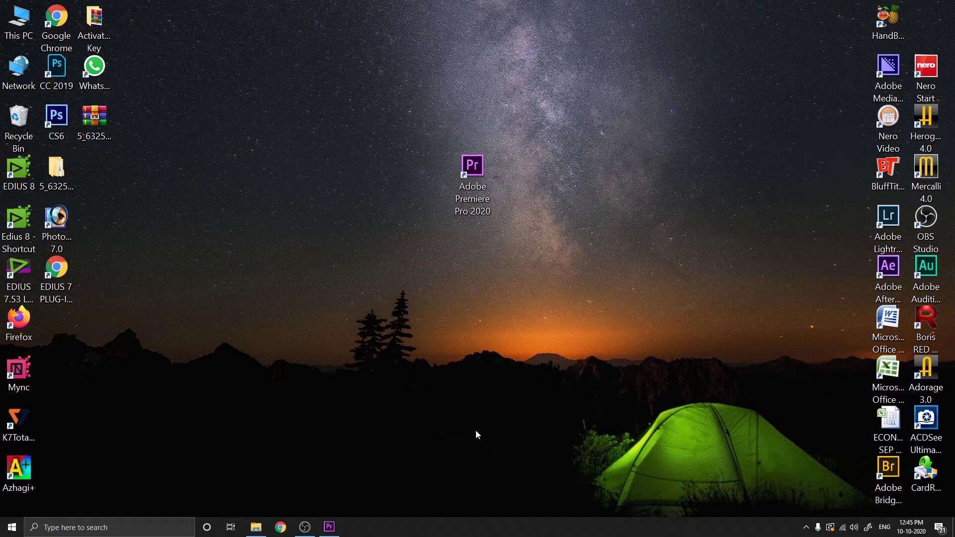
- Restore the Premiere Pro Demo project window from the taskbar
left_click(331, 528)
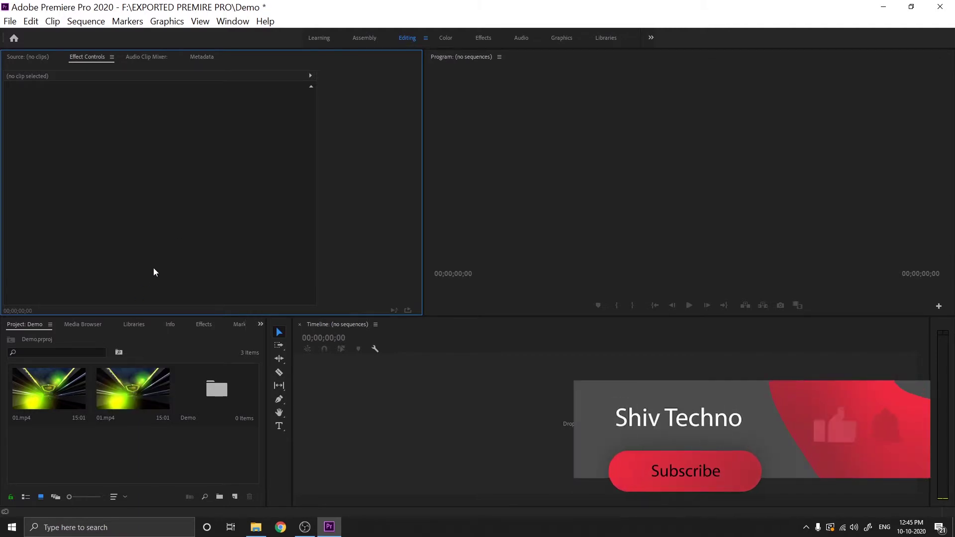
- Open the first 01.mp4 clip from the Project panel in the Source Monitor
left_click(155, 446)
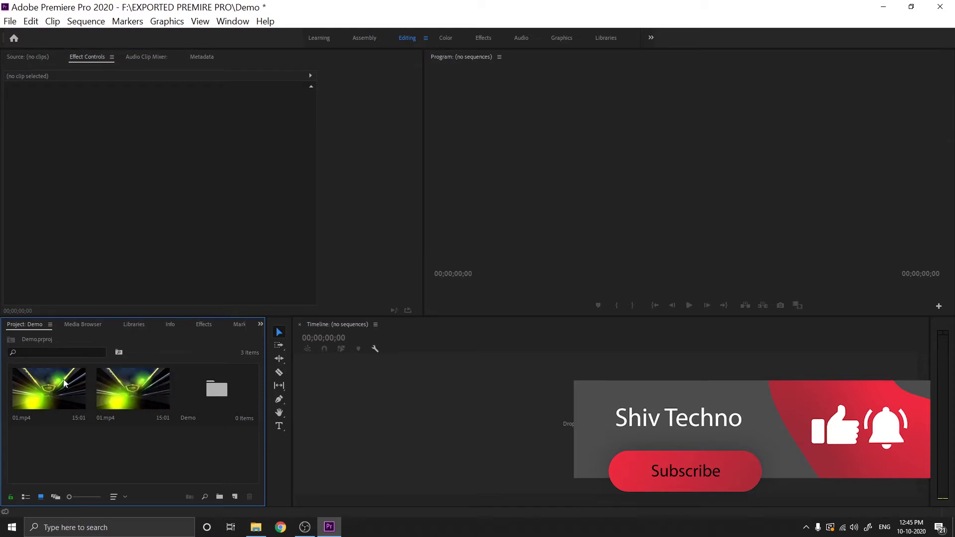
left_click(16, 389)
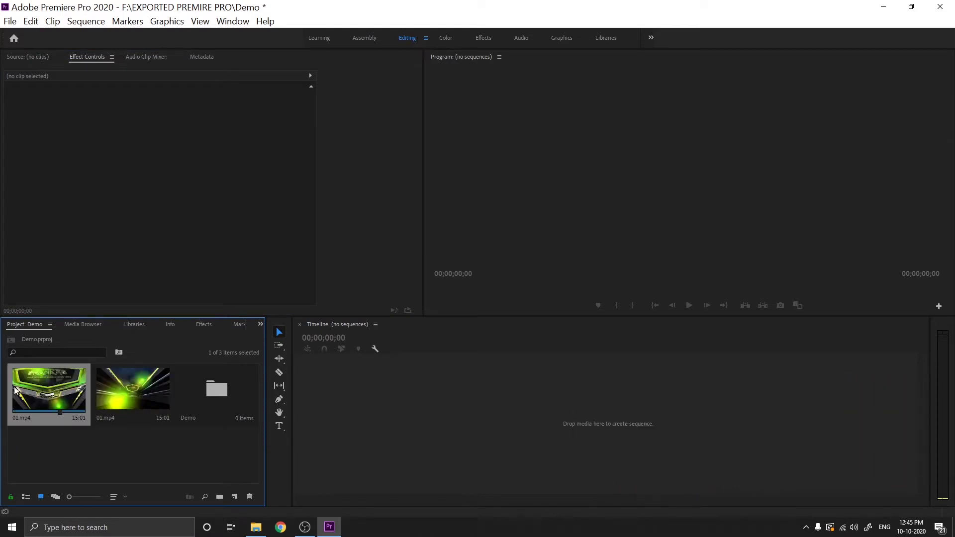
double_click(53, 388)
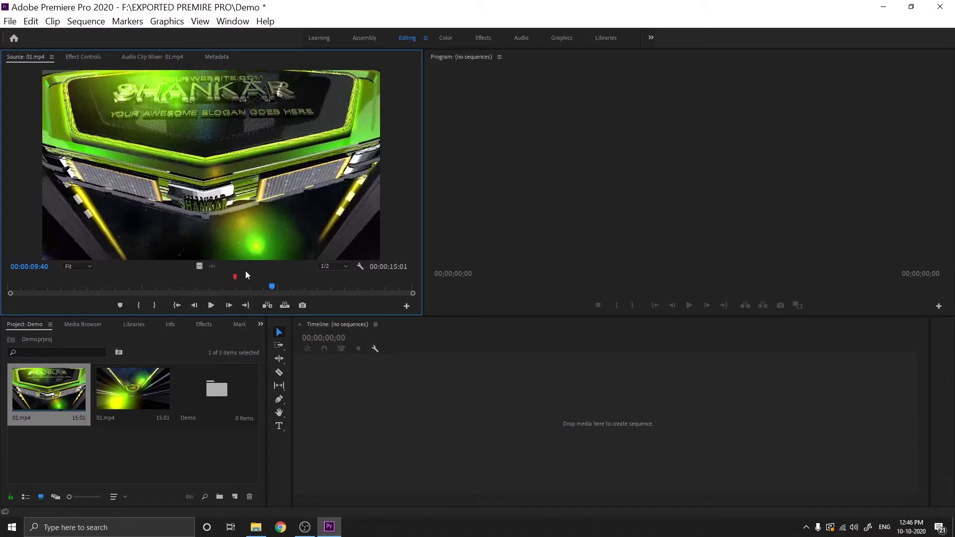
- Jump to the first frame of 01.mp4 and keep the playback resolution at 1/2
key("Home")
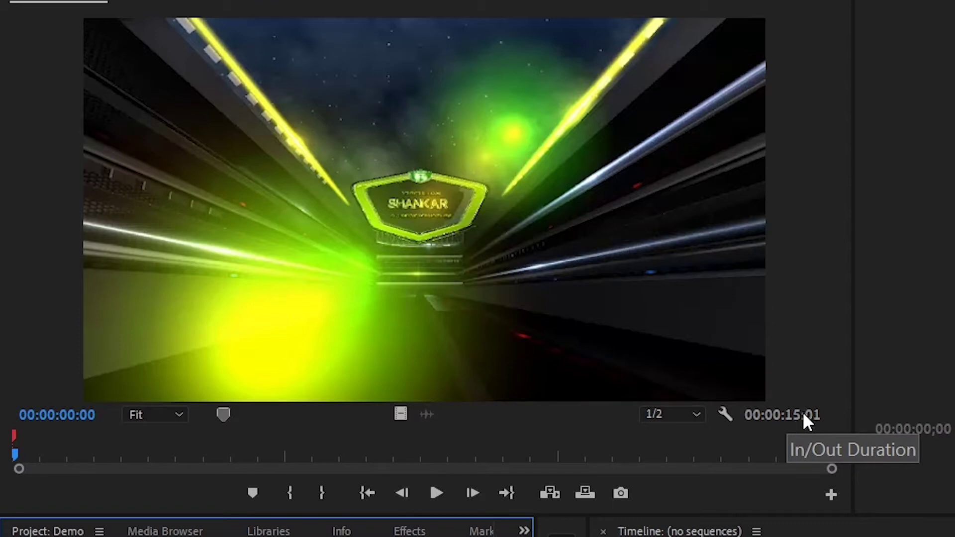
left_click(697, 424)
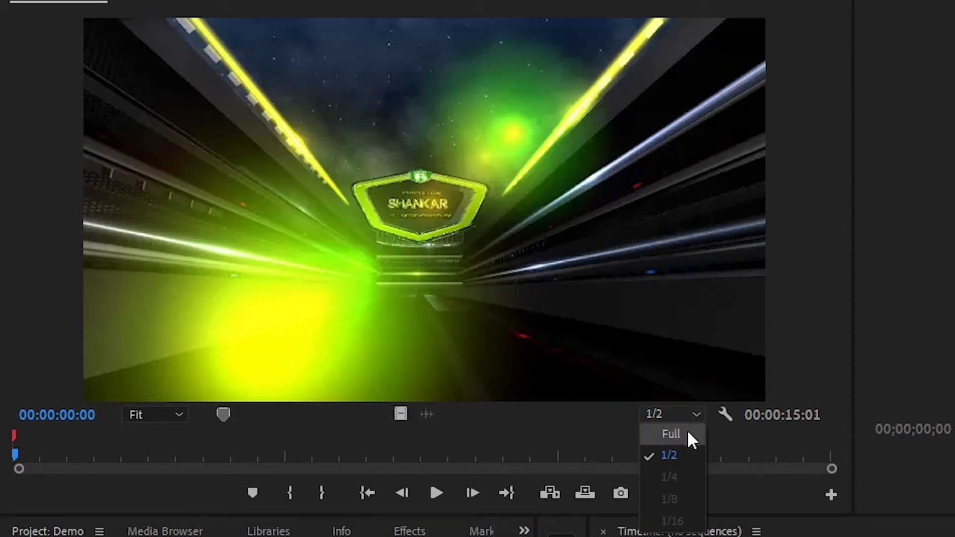
left_click(59, 478)
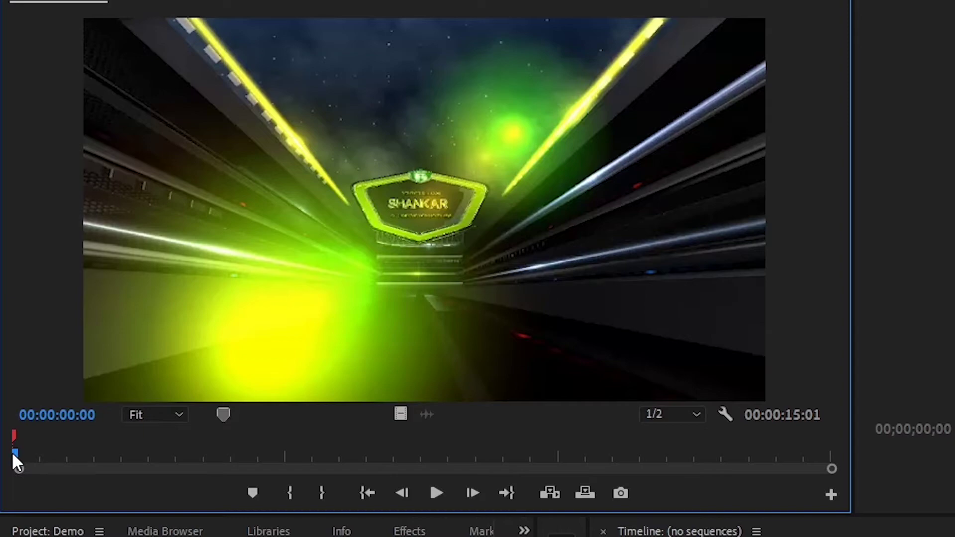
- Play the 01.mp4 source clip, stop at 00:00:04:00, and add a marker there
mouse_move(13, 454)
left_mouse_down()
mouse_move(114, 487)
mouse_move(78, 486)
left_mouse_up()
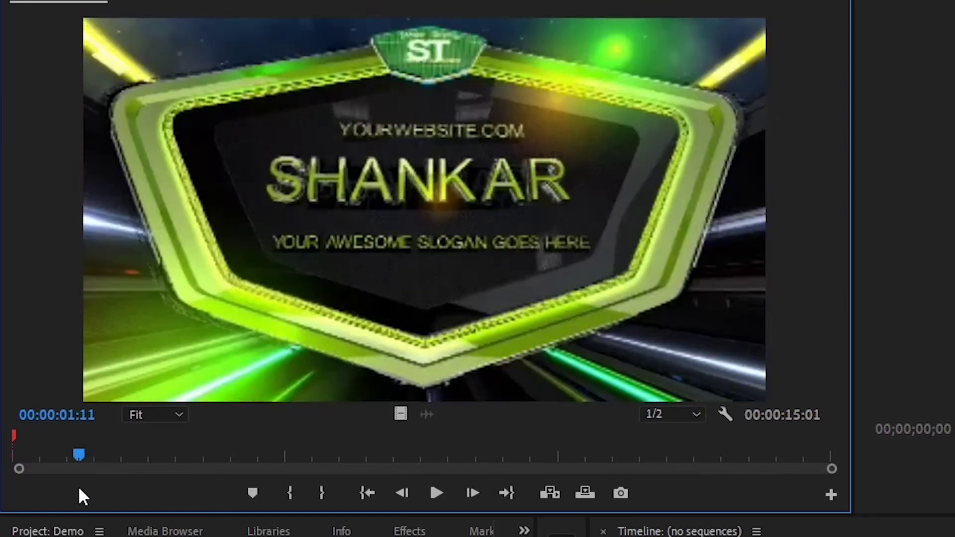
left_click(435, 494)
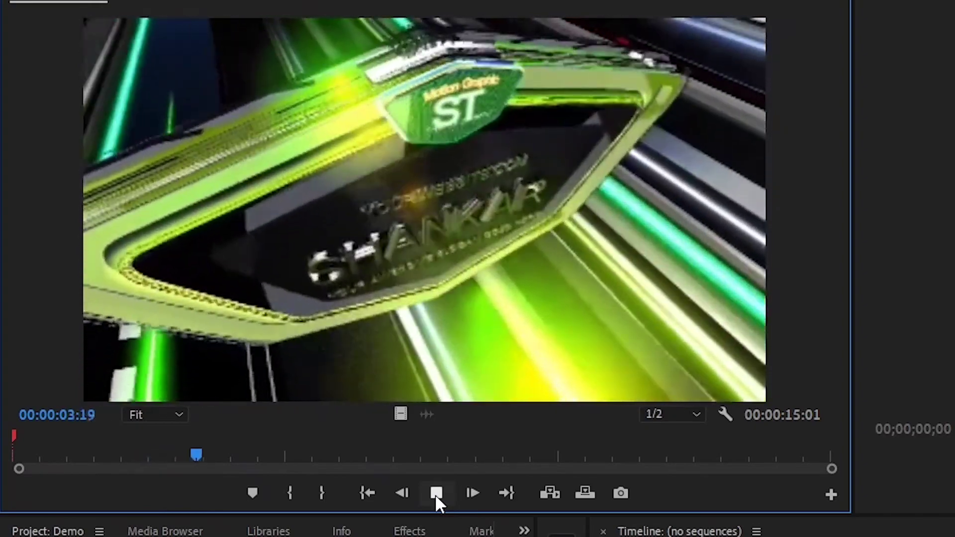
left_click(435, 494)
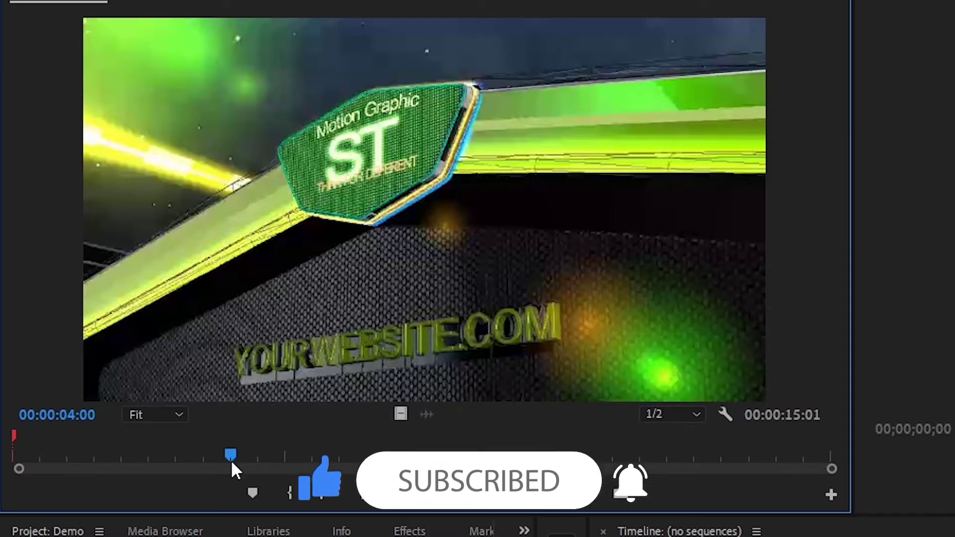
left_click(254, 495)
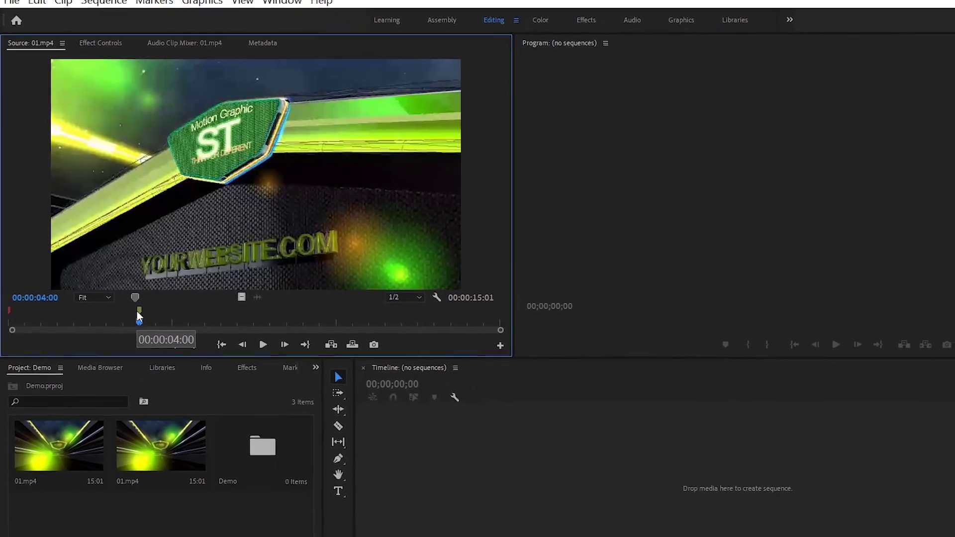
- Change the 00:00:04:00 marker's colour to red
double_click(143, 317)
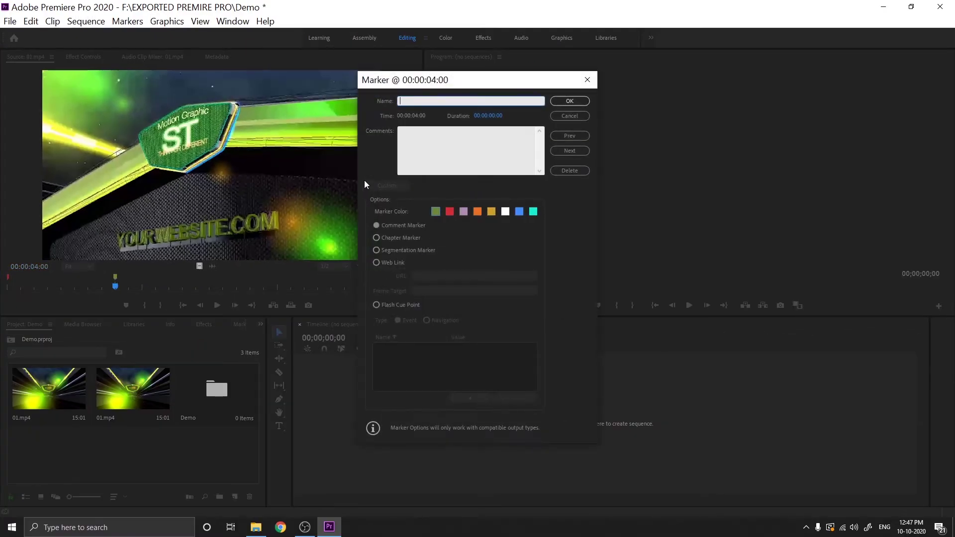
left_click(451, 212)
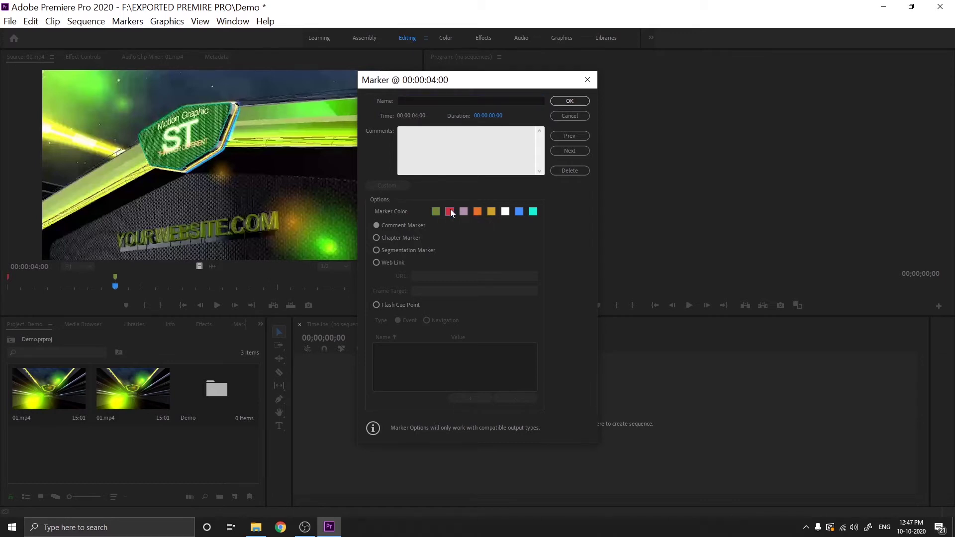
left_click(567, 103)
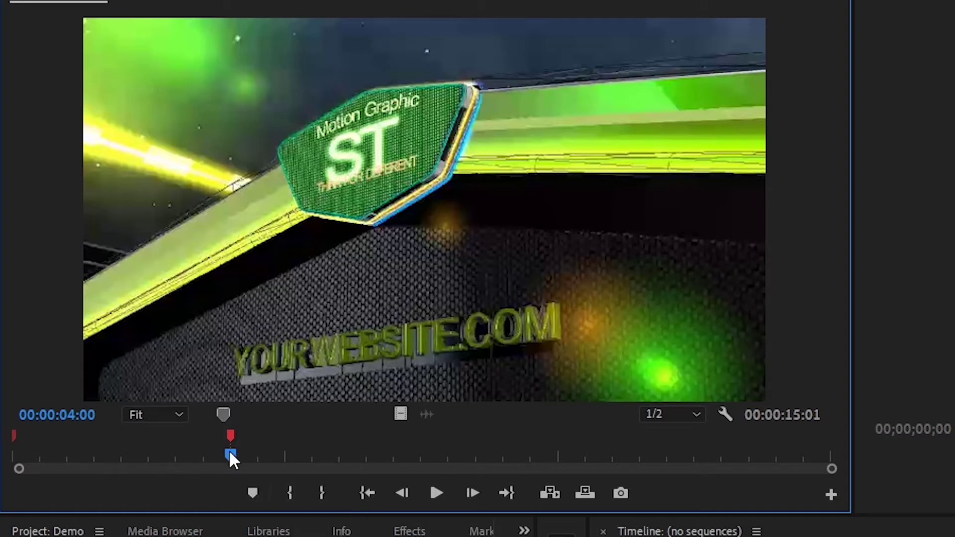
- Set the in point at 00:00:04:00 and an out point 00:00:04:16 later, at the 'Your 1st picture' shot
left_click(289, 492)
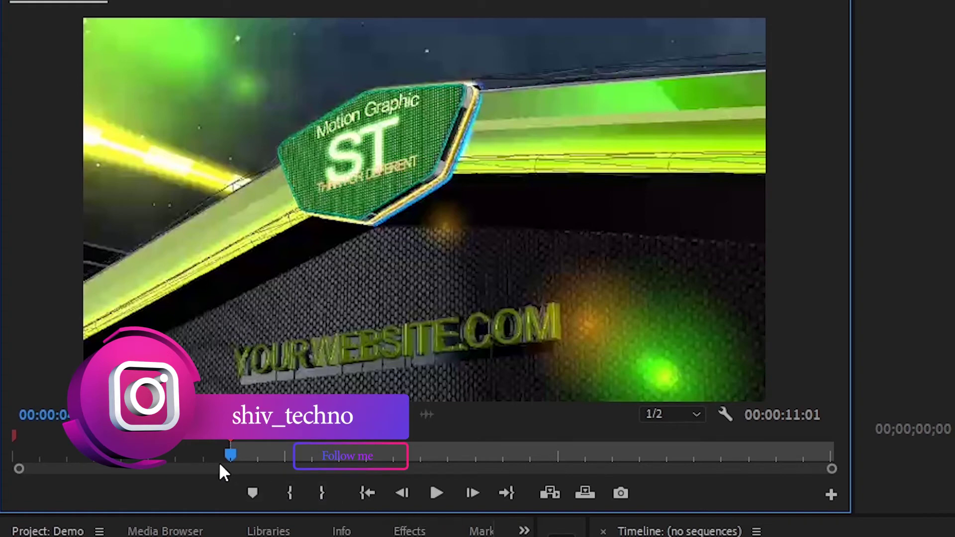
mouse_move(233, 455)
left_mouse_down()
mouse_move(449, 485)
mouse_move(464, 464)
left_mouse_up()
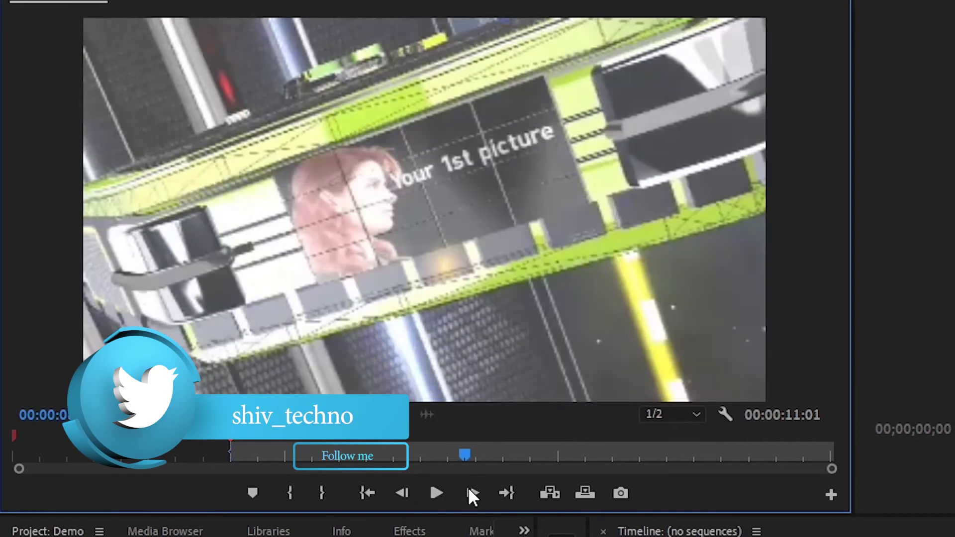
left_click(318, 504)
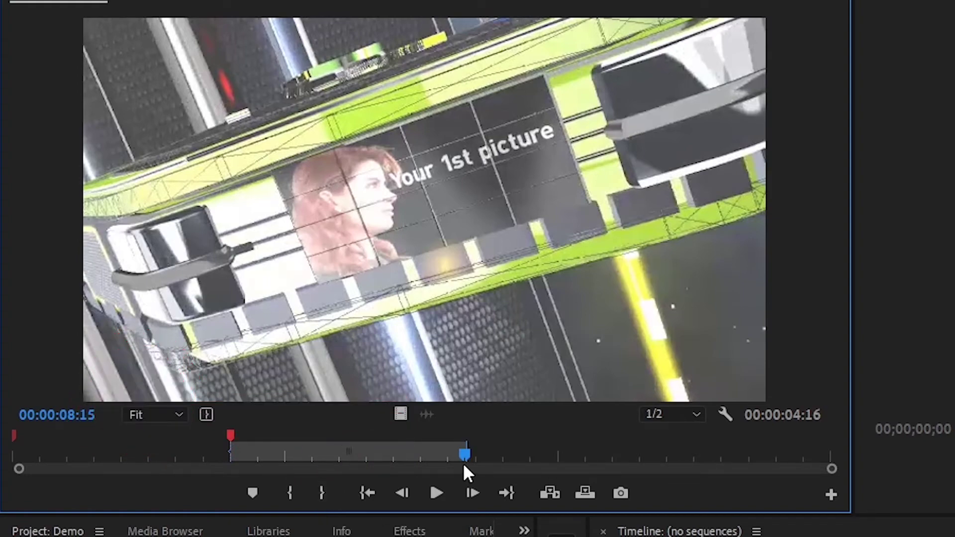
mouse_move(465, 460)
left_mouse_down()
mouse_move(230, 476)
mouse_move(470, 471)
left_mouse_up()
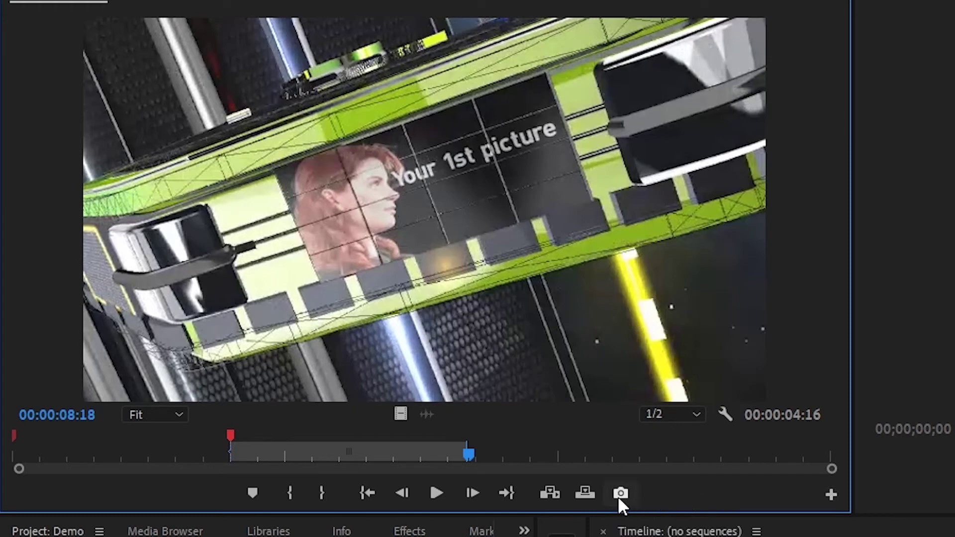
left_click(829, 497)
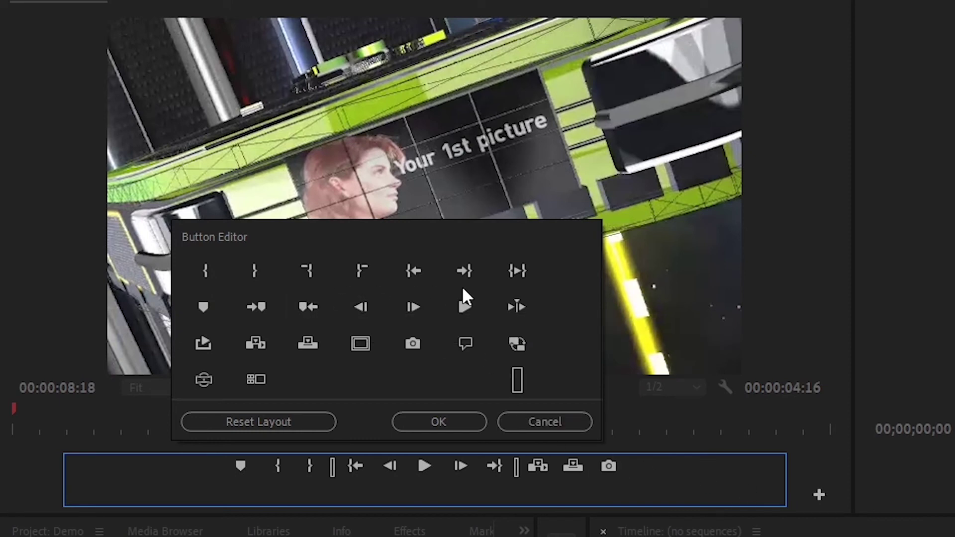
left_click(451, 424)
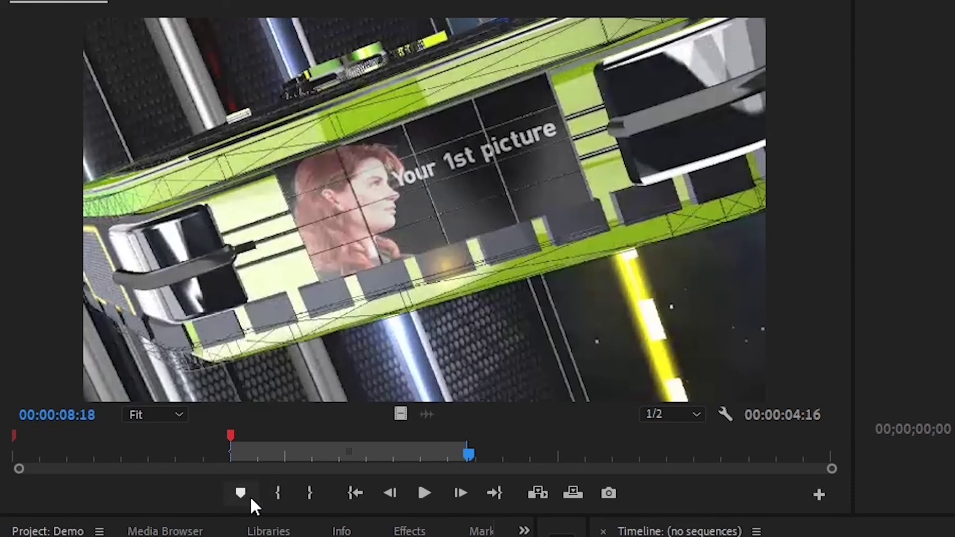